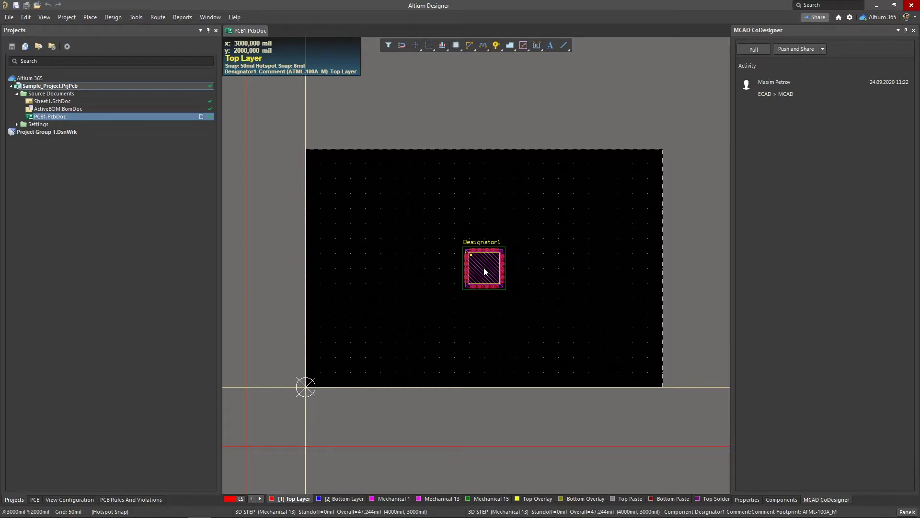
Step: Switch PCB1.PcbDoc to Board Planning Mode with the 1 shortcut
key("1")
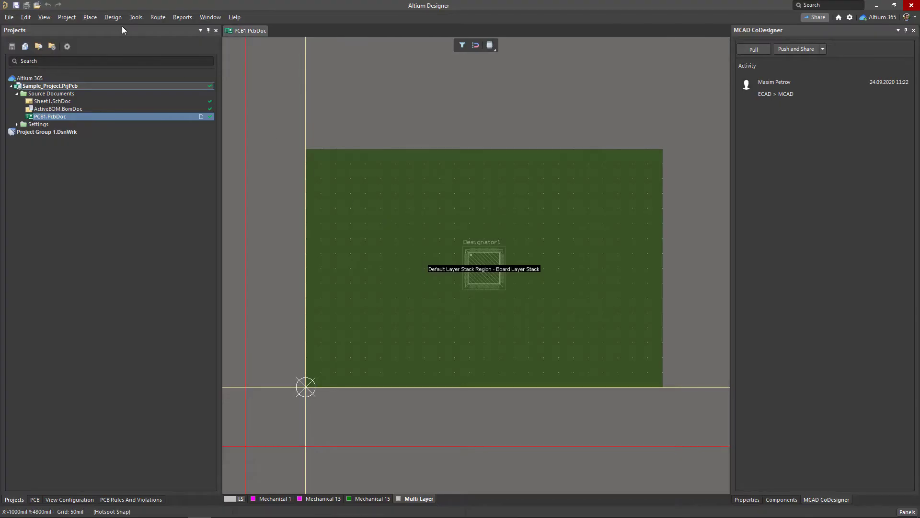
Step: Select the board outline and try resizing it from its left and bottom edges
left_click(113, 18)
left_click(128, 65)
left_click_drag(306, 268, 234, 263)
left_click_drag(484, 388, 485, 472)
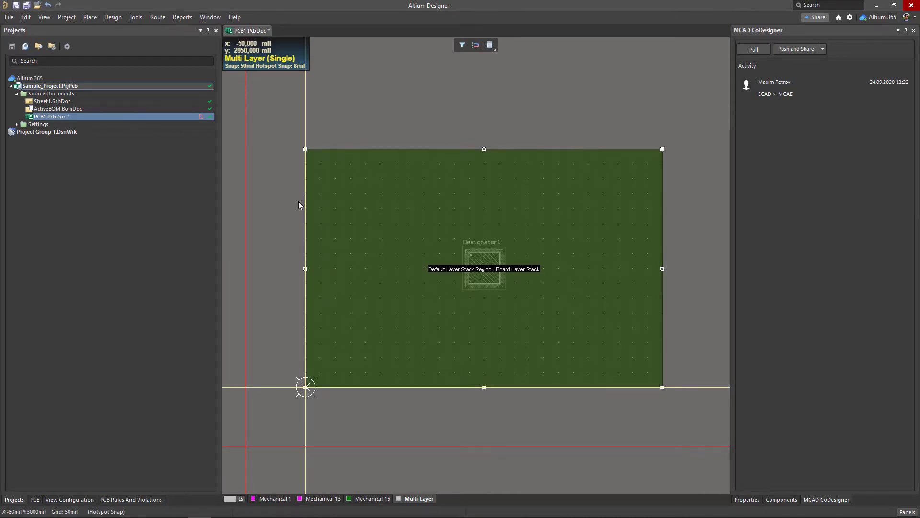
Step: Measure from the board's left edge to a point 1000 mil further left
left_click(184, 17)
left_click(211, 66)
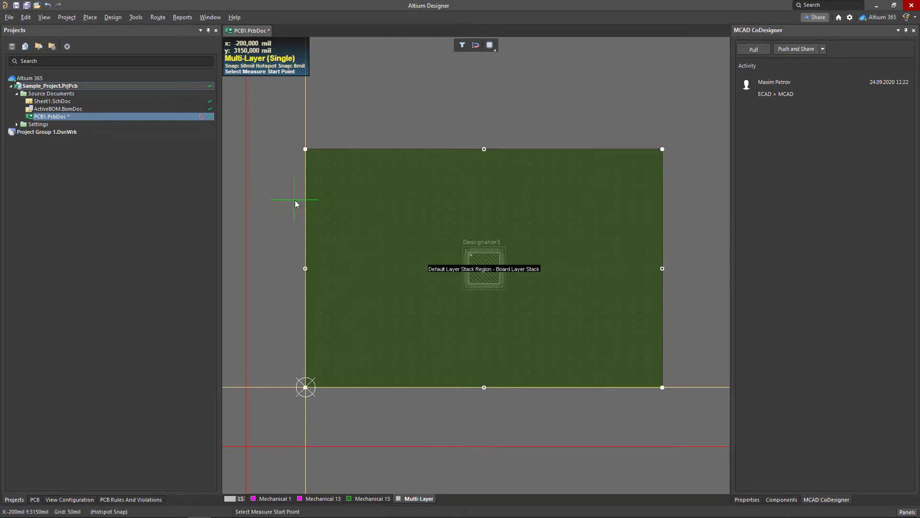
left_click(302, 202)
left_click(245, 202)
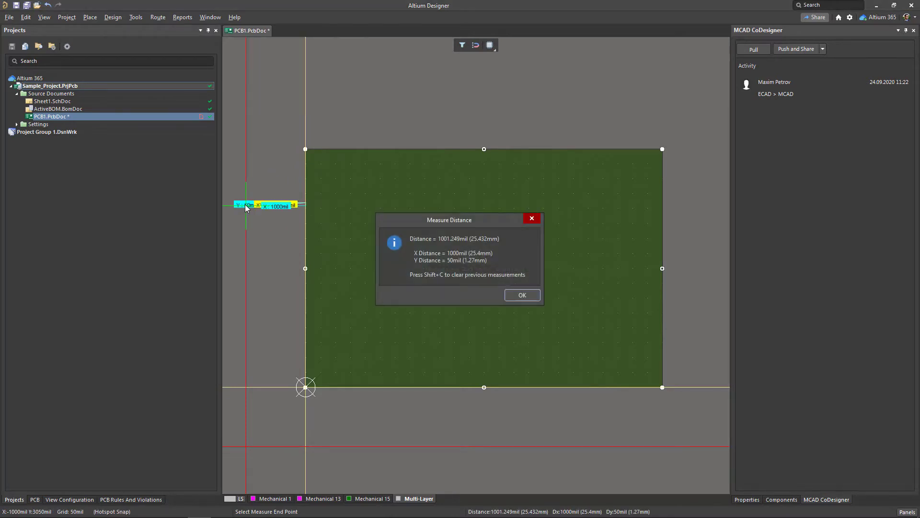
Step: Dismiss the 1001.249mil result, flip the 3D board to its bottom and back, then return to 2D
left_click(522, 294)
key("3")
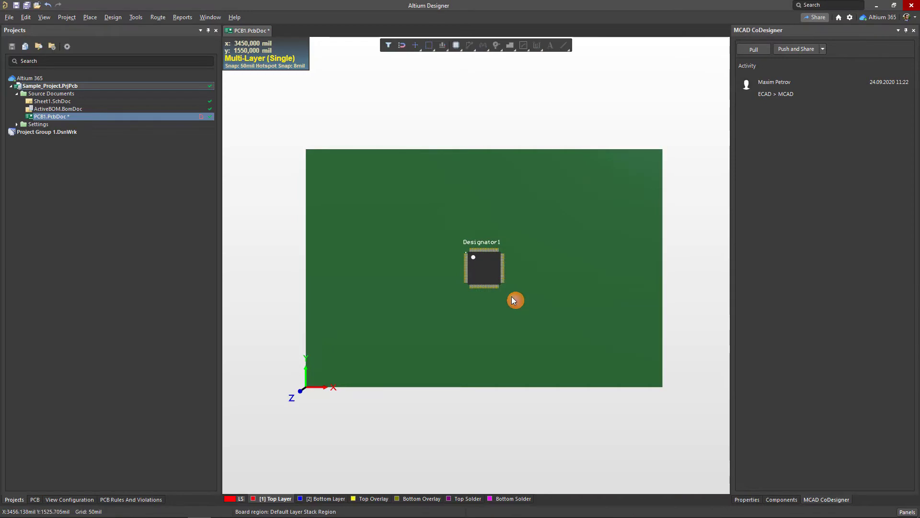
key("v")
key("b")
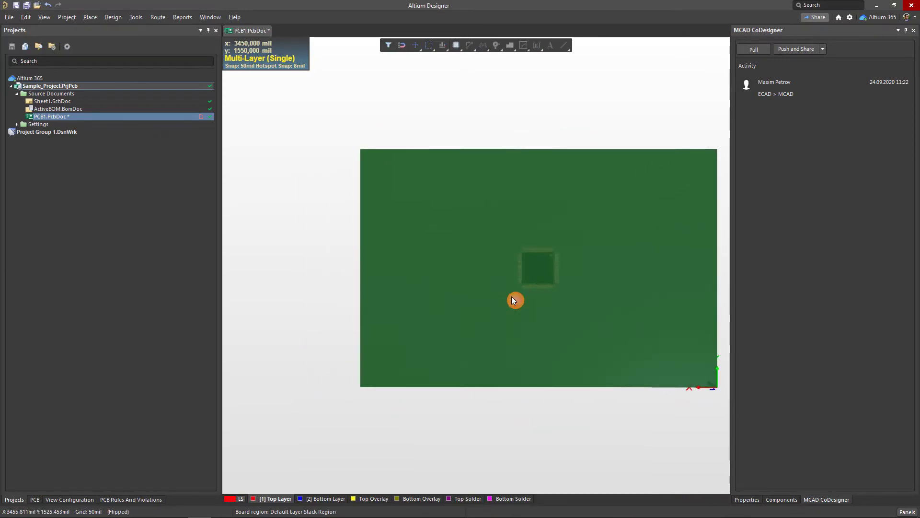
key("v")
key("b")
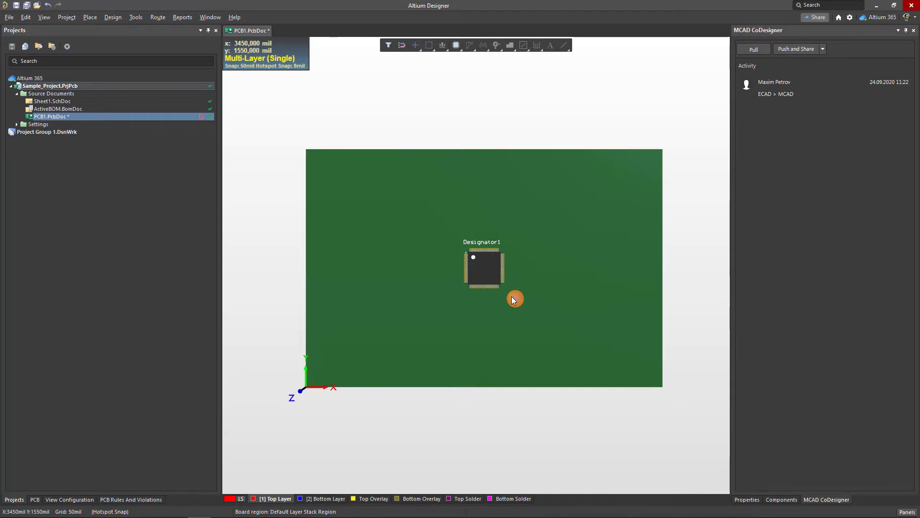
key("2")
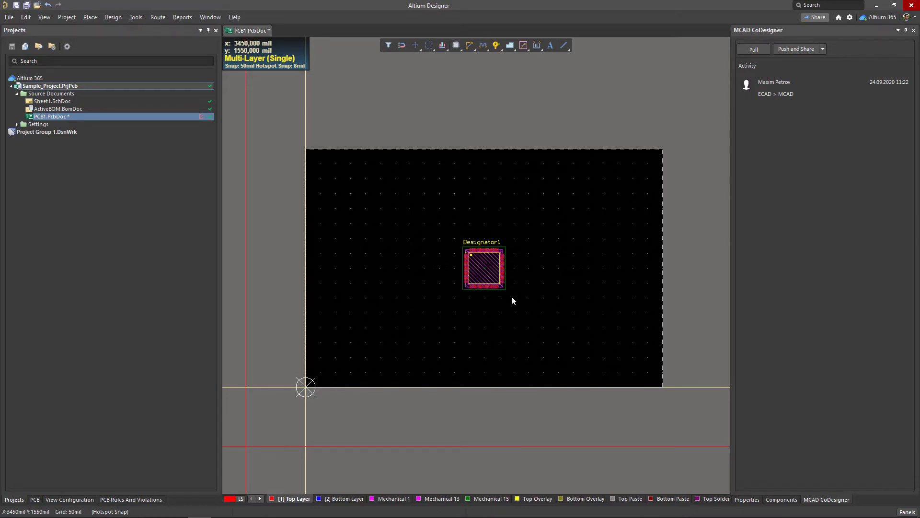
left_click(512, 297)
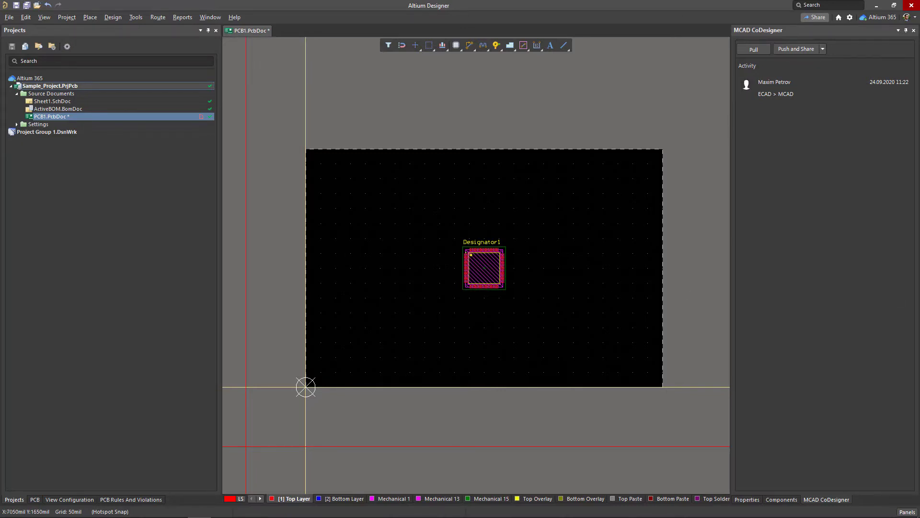
Step: In SOLIDWORKS Front view, drag the Sketch1 outline lines up and right, then rebuild
key("alt+Tab")
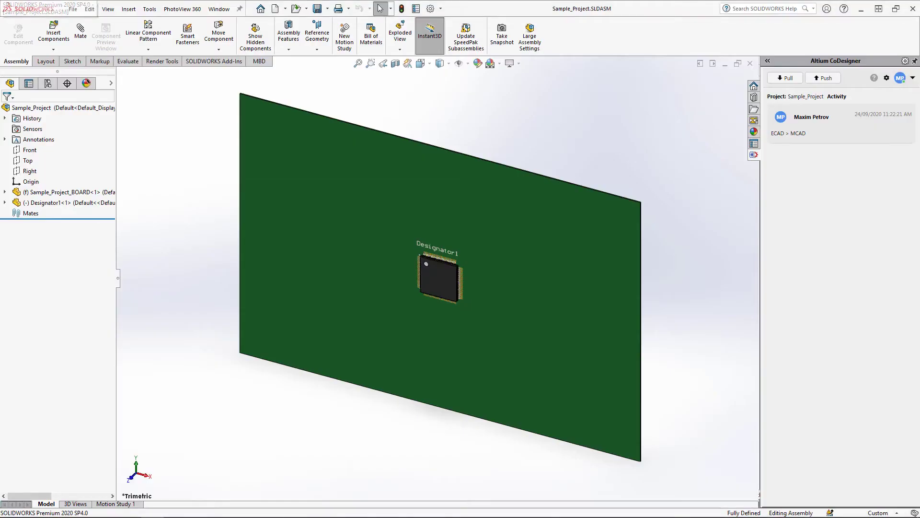
key("space")
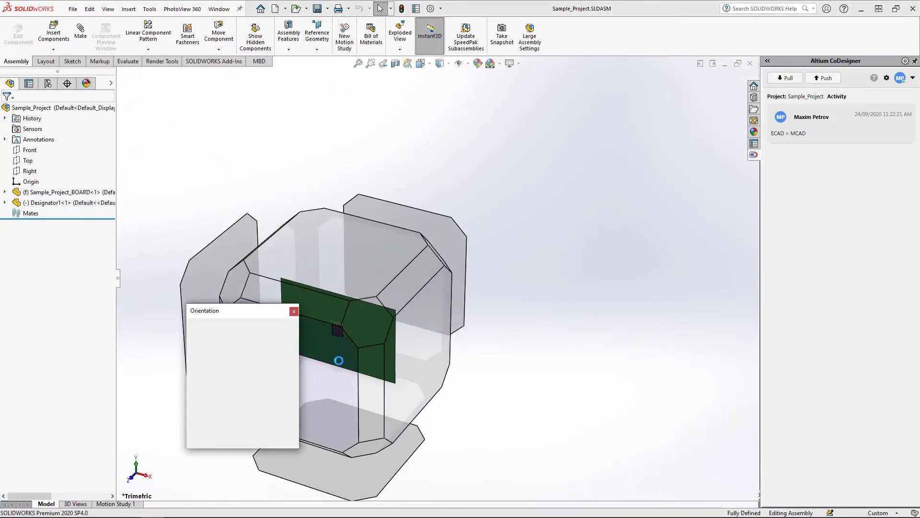
left_click(339, 352)
left_click(5, 192)
double_click(64, 309)
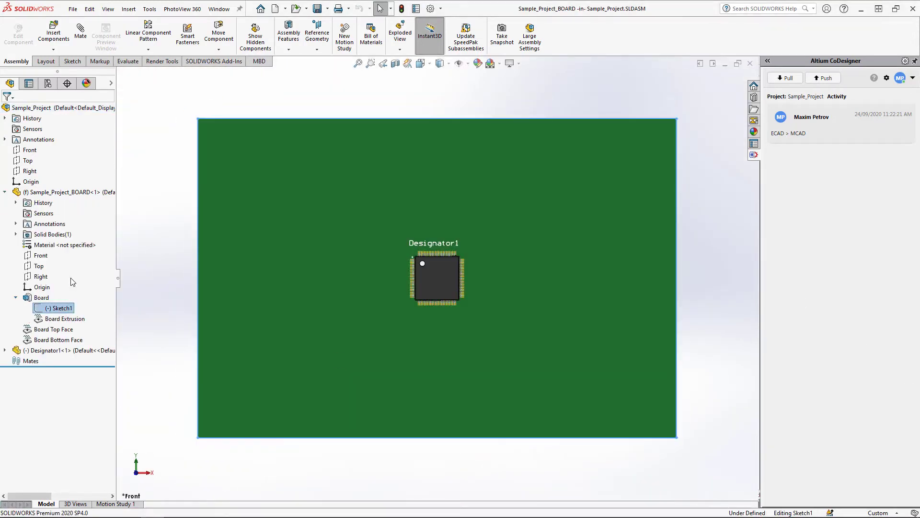
left_click(408, 289)
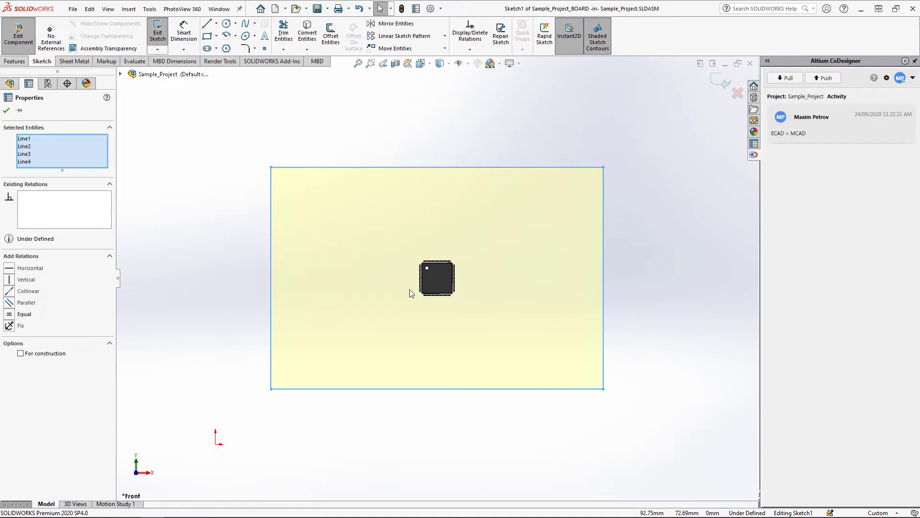
scroll(435, 278, "up", 3)
left_click_drag(551, 233, 638, 184)
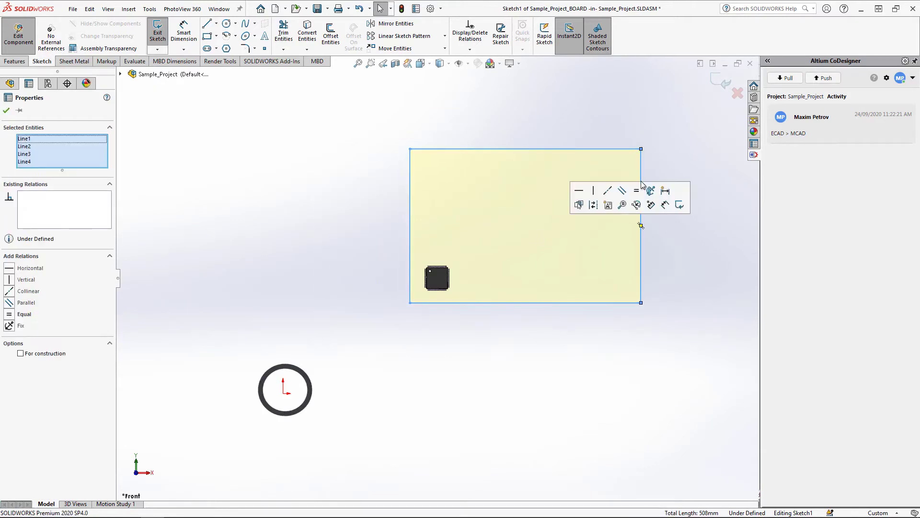
left_click(22, 39)
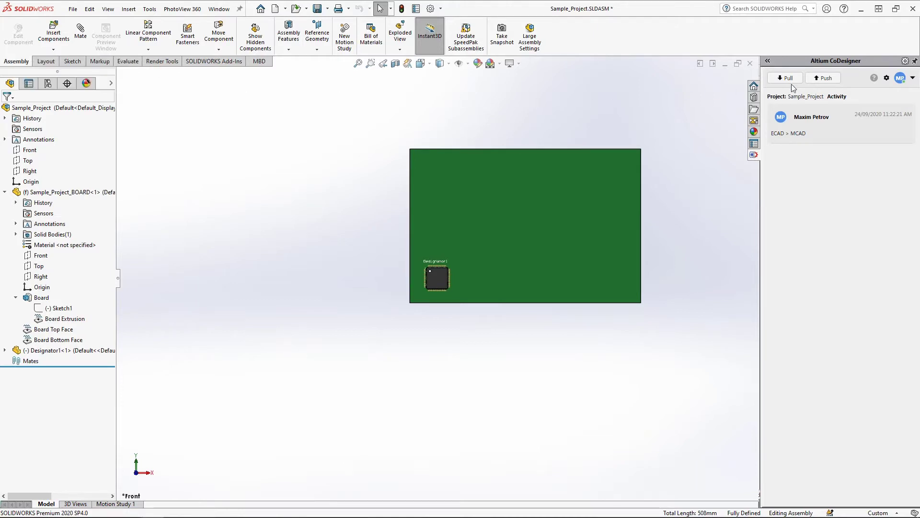
Step: Push the change to ECAD with the comment 'MCAD > ECAD'
left_click(822, 78)
type("MCAD > ECAD")
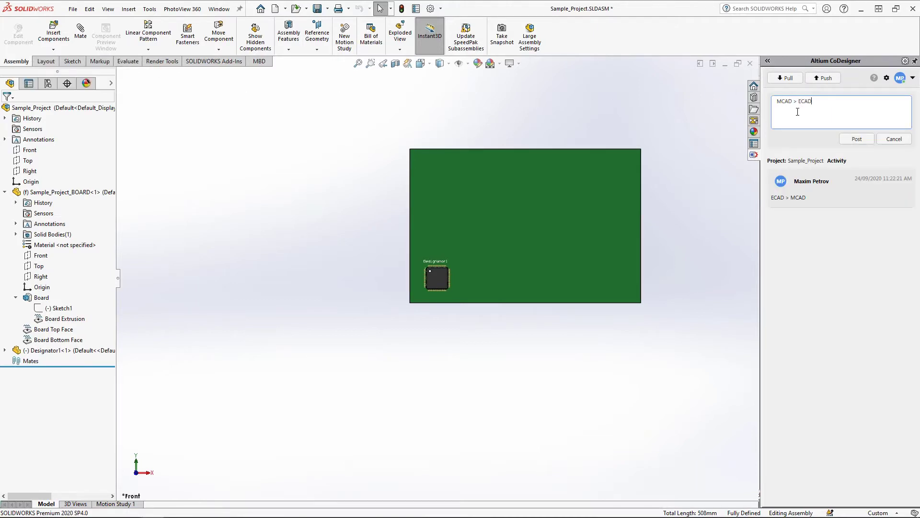
left_click(845, 140)
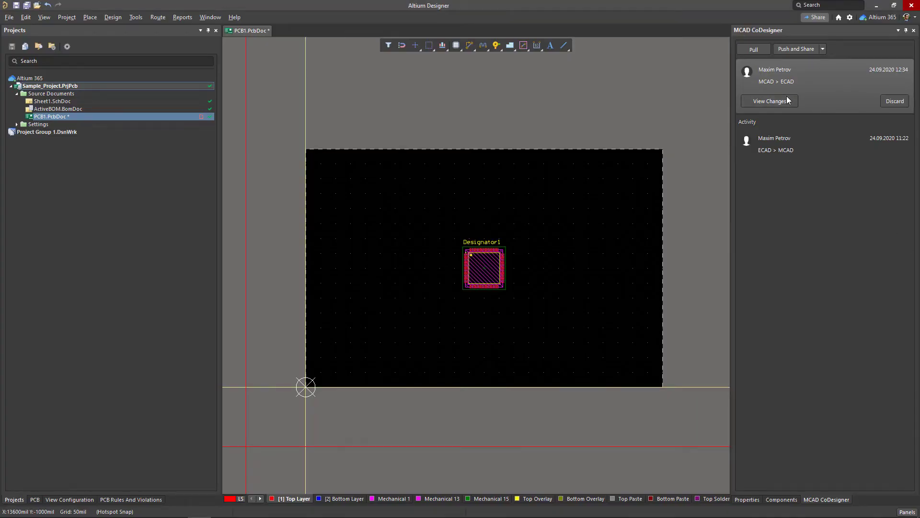
Step: Review the incoming MCAD changes and apply the Board Outline shape change
left_click(786, 99)
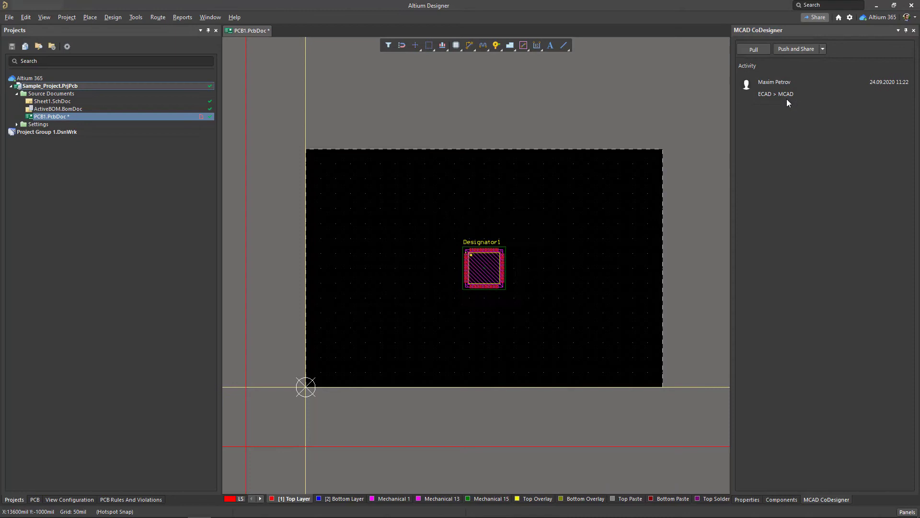
left_click(783, 75)
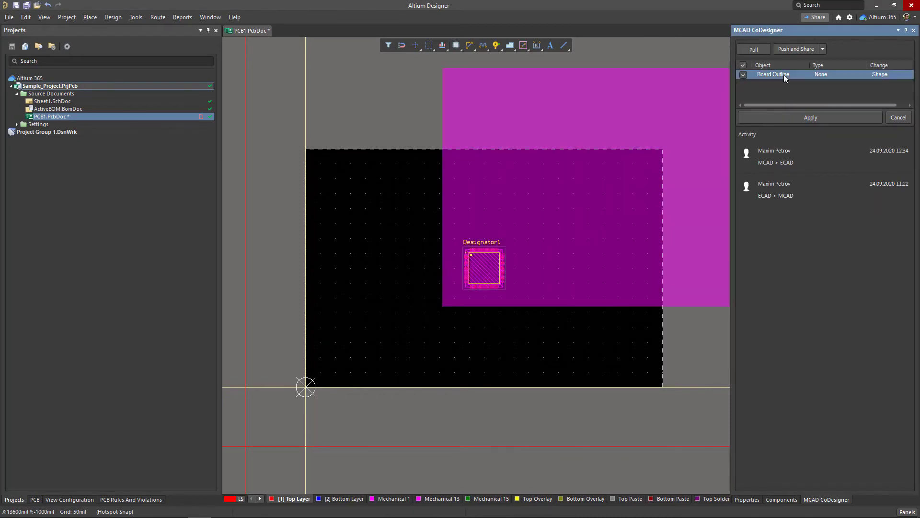
left_click(784, 118)
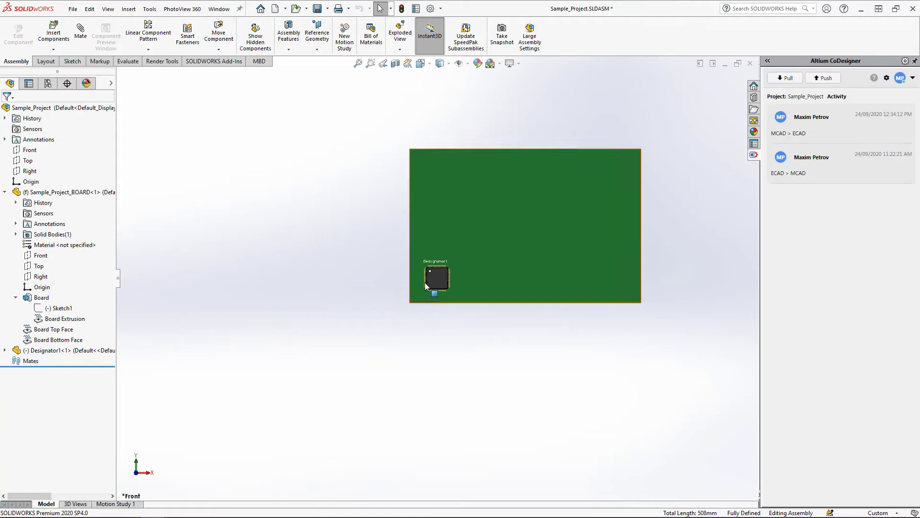
Step: Edit Sketch1 and drag the Line1–Line4 rectangle left and down around the origin
left_click(62, 308)
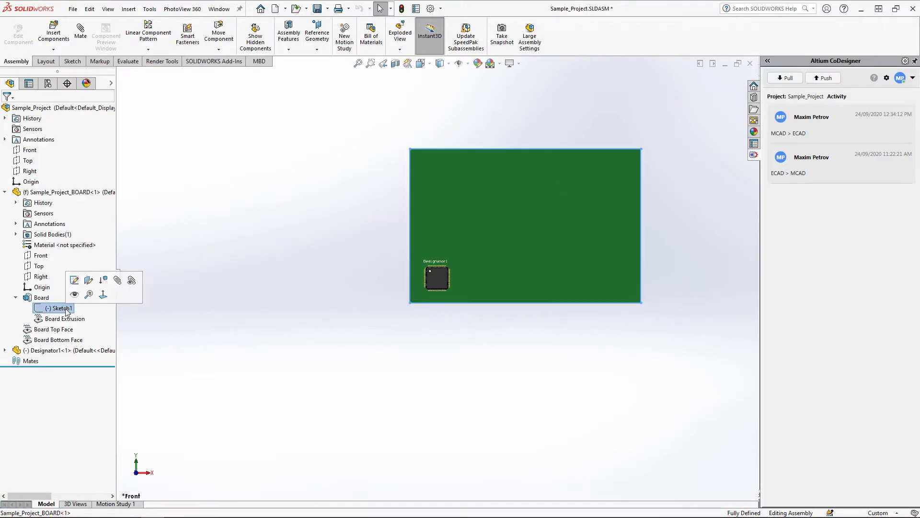
left_click(75, 281)
mouse_move(675, 349)
left_mouse_down()
mouse_move(595, 301)
mouse_move(378, 125)
left_mouse_up()
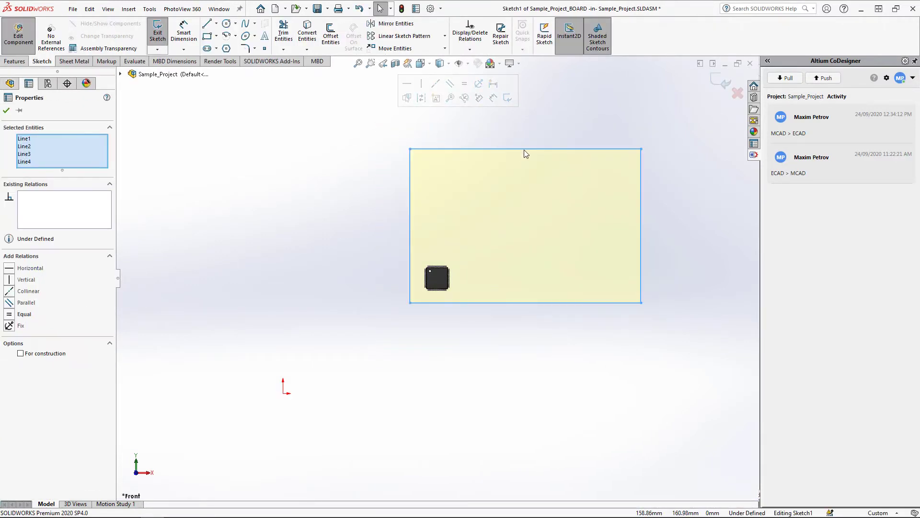
mouse_move(524, 150)
left_mouse_down()
mouse_move(400, 238)
mouse_move(338, 262)
left_mouse_up()
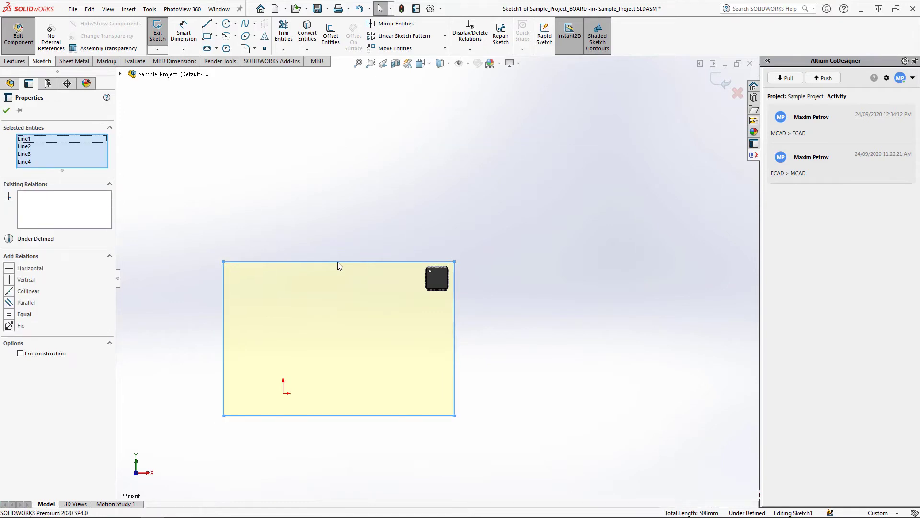
left_click(19, 42)
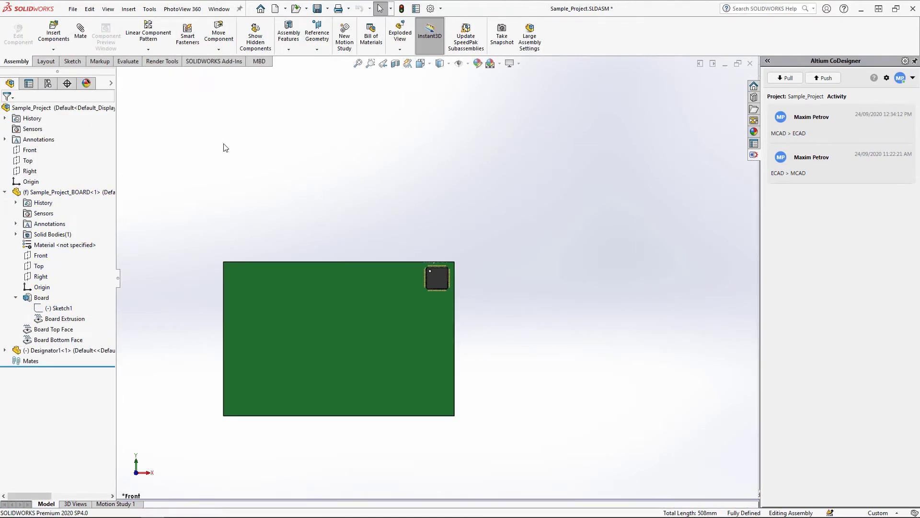
Step: Push the updated board to ECAD with the comment 'MCAD > ECAD'
left_click(810, 81)
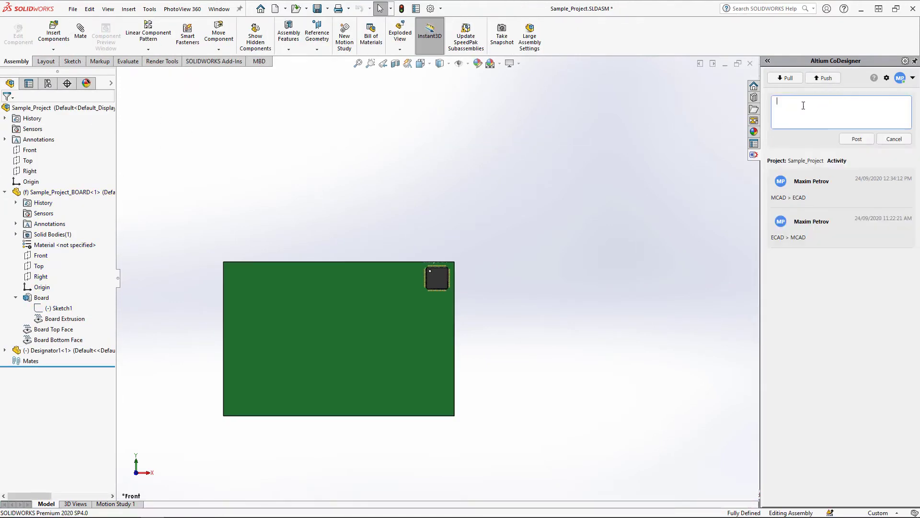
type("MCAD > ECAD")
left_click(842, 141)
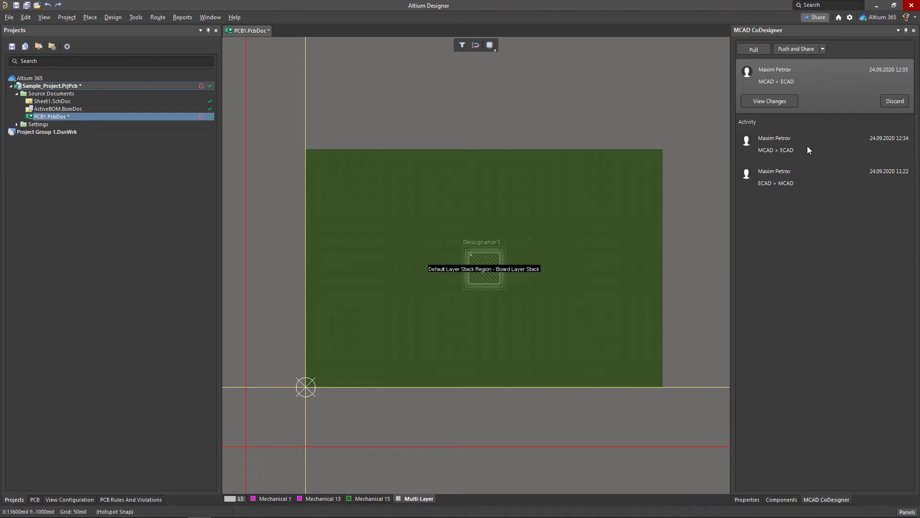
Step: Open View Changes in MCAD CoDesigner and select the Board Outline row to preview it
left_click(780, 101)
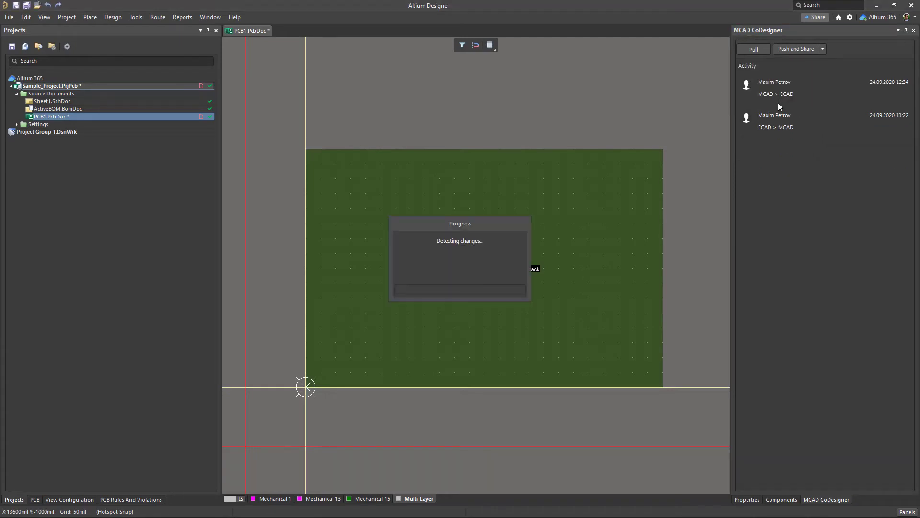
left_click(776, 76)
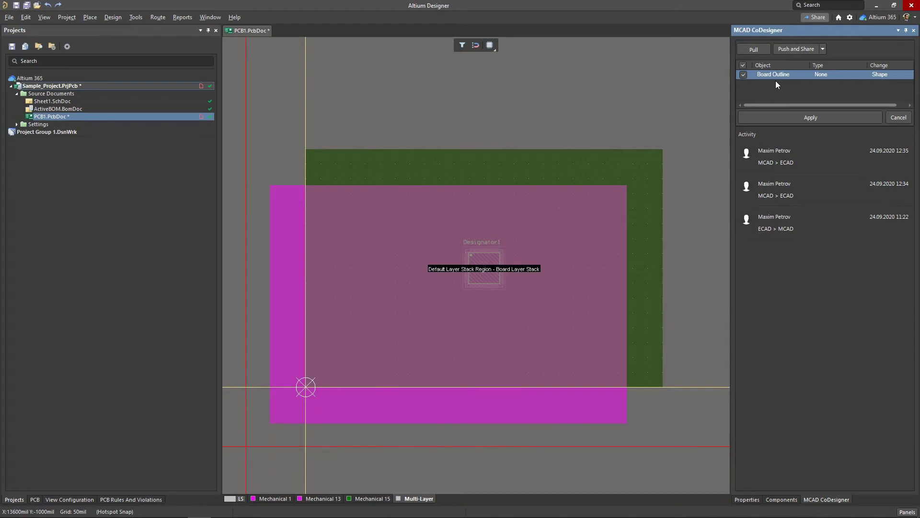
Step: Apply the Board Outline change so the board moves down and left around the origin
left_click(773, 118)
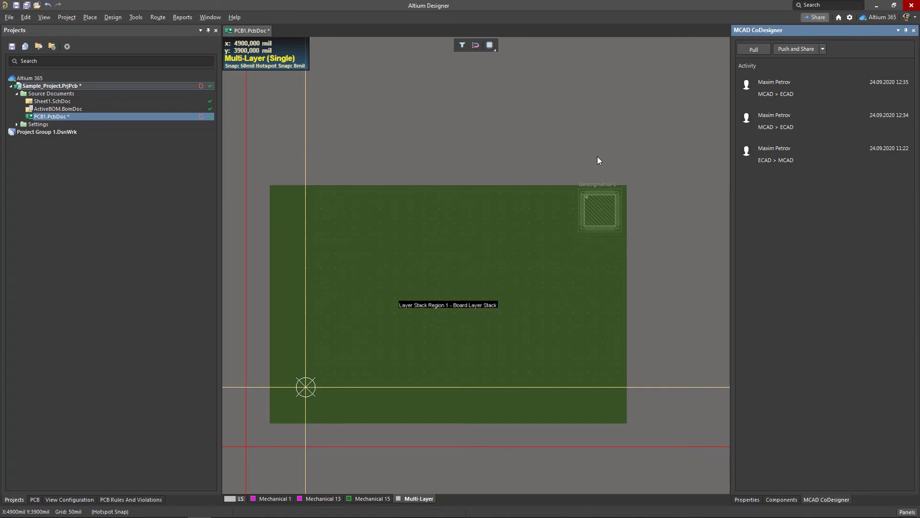
Step: Use Reports > Measure Distance to measure 400mil horizontally beside the board's left edge
left_click(184, 17)
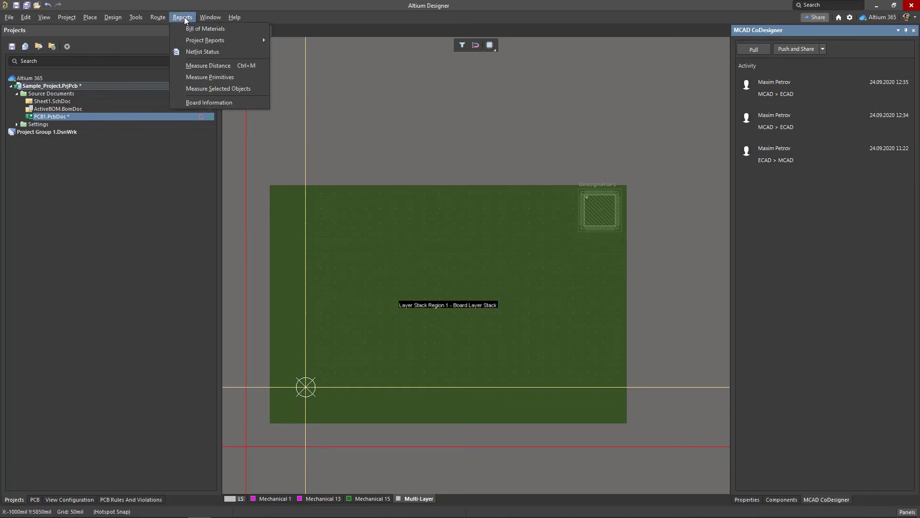
left_click(200, 66)
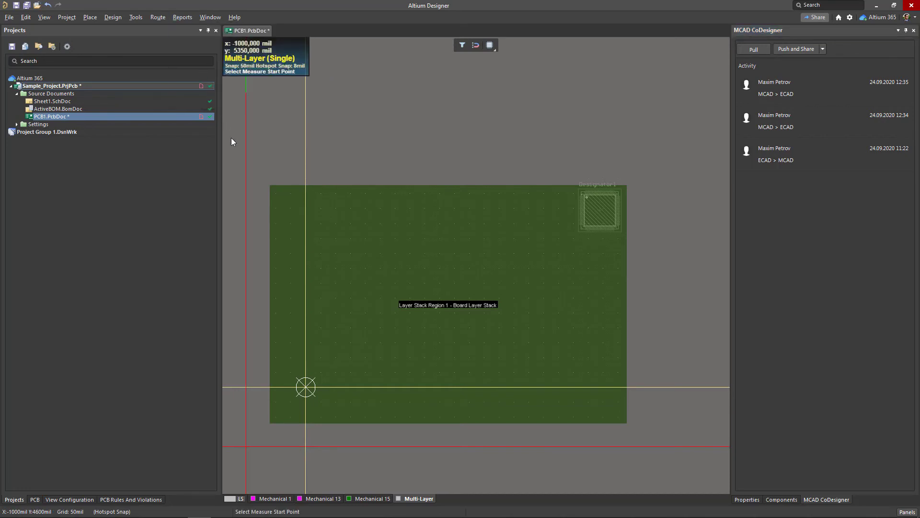
left_click(270, 211)
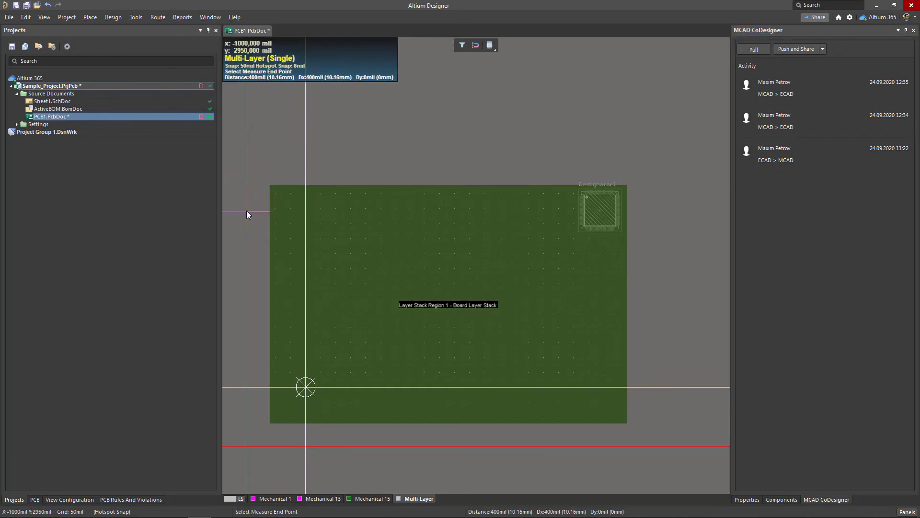
left_click(246, 211)
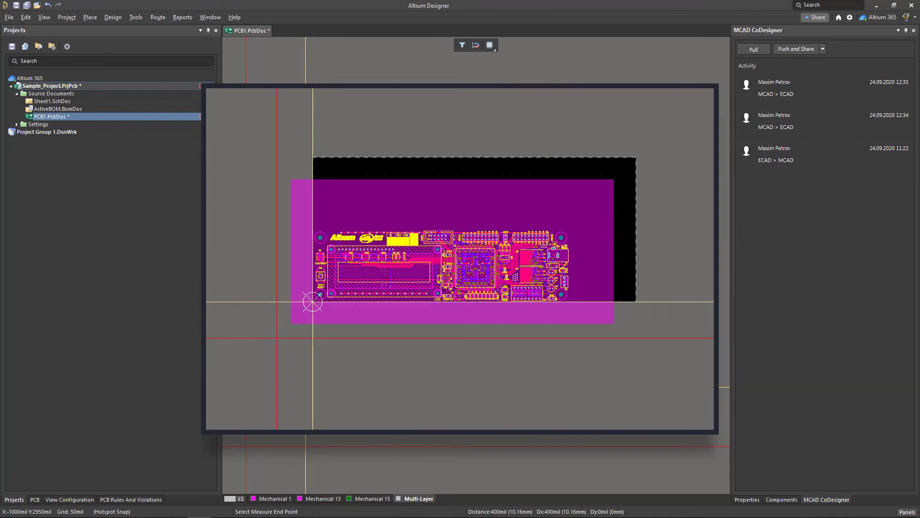
left_click(305, 386)
key("Escape")
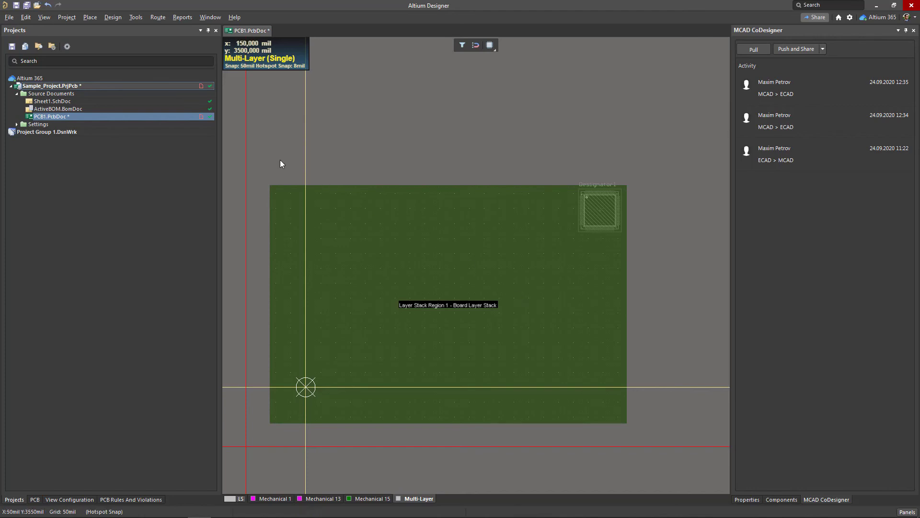
Step: Set the relative origin at the board's lower-left corner via Edit > Origin > Set
left_click(27, 19)
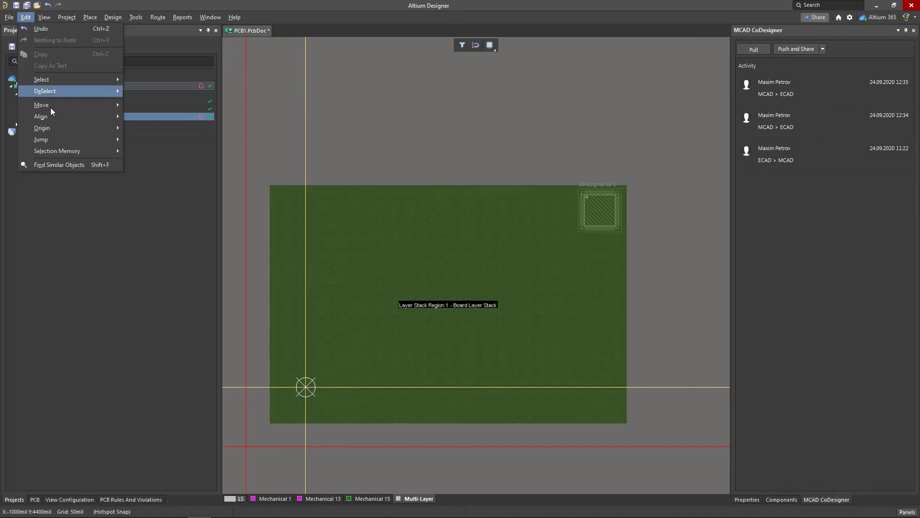
mouse_move(57, 127)
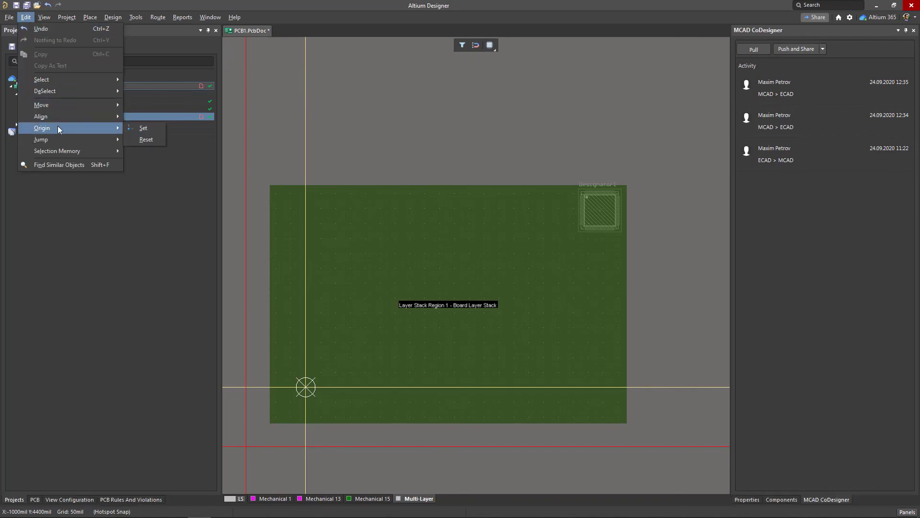
left_click(130, 128)
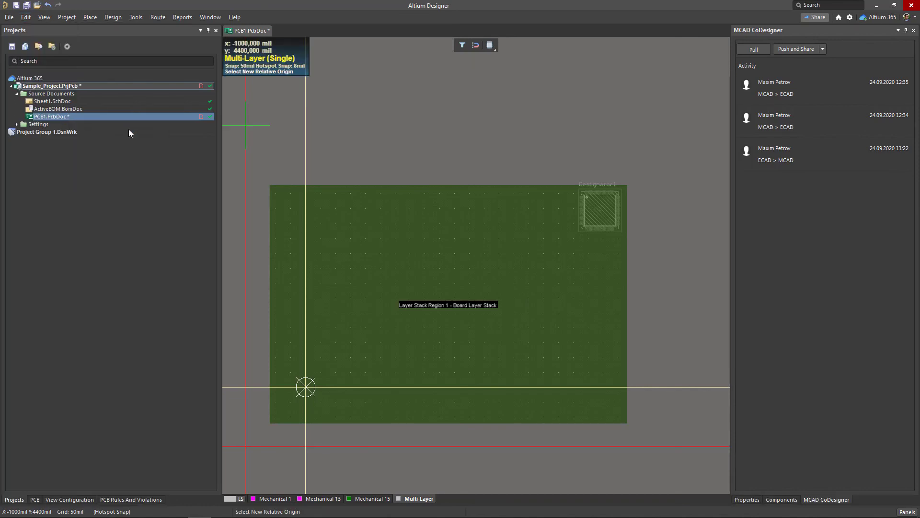
left_click(271, 422)
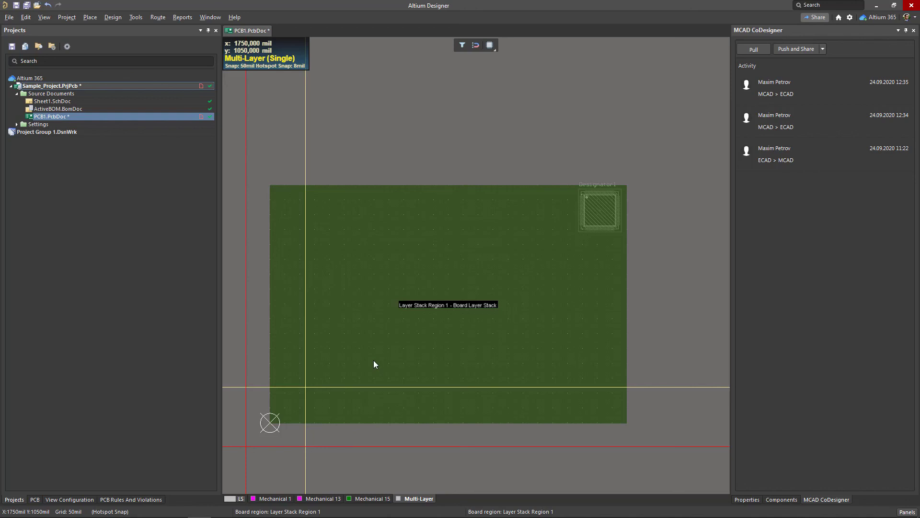
Step: Inspect the reshaped PCB1 board in 3D Layout Mode, then return to 2D Layout Mode
key("3")
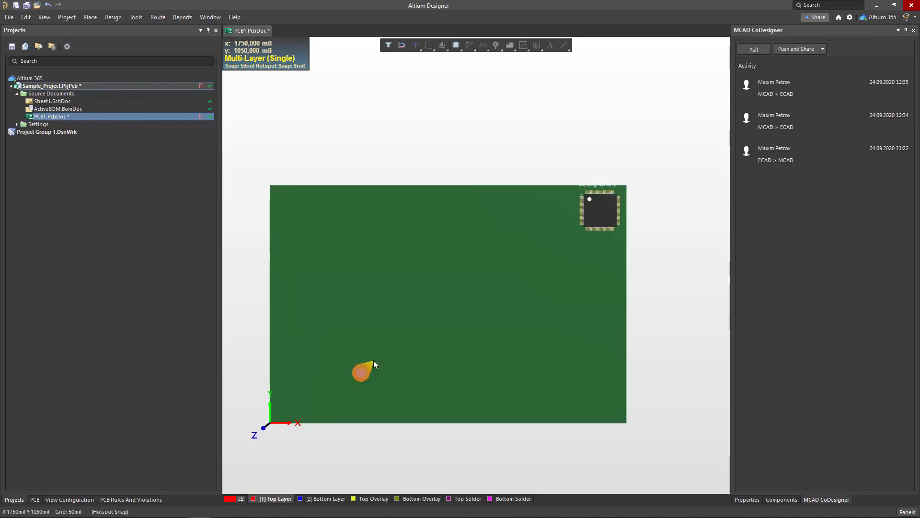
key("2")
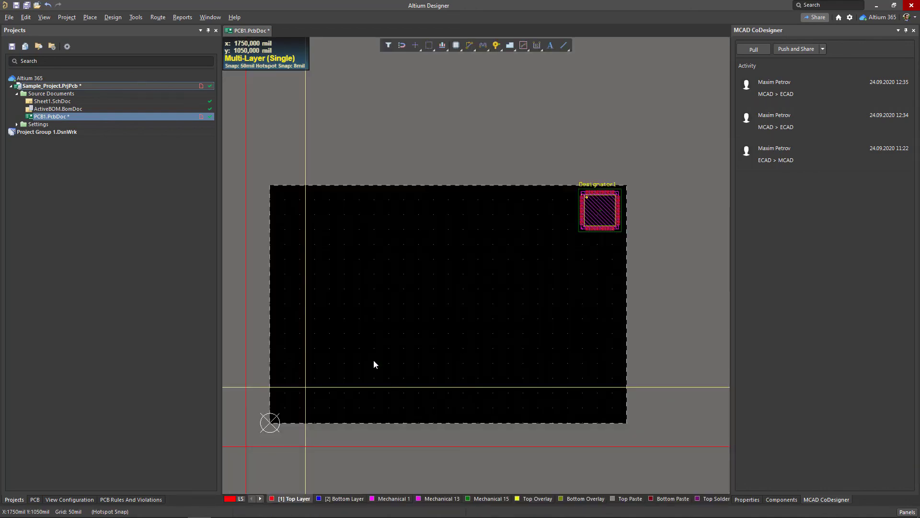